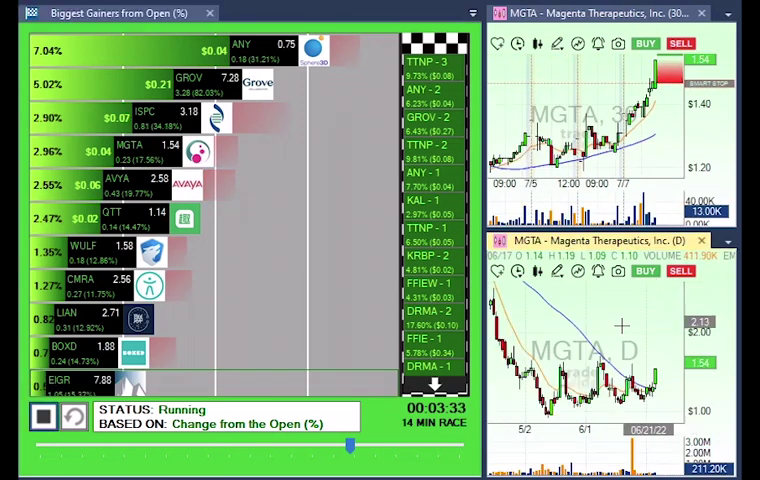
Add a buy-with-stop order on the MGTA chart and drag the buy price up to 1.77
click(603, 363)
drag(636, 356, 641, 351)
drag(625, 356, 617, 350)
drag(617, 350, 618, 347)
Chart ANY (Sphere 3D) by selecting its bar in the gainers race
click(262, 60)
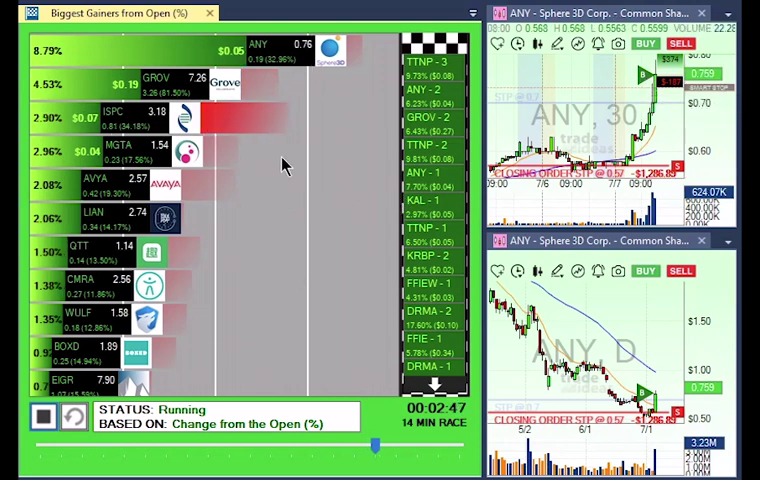